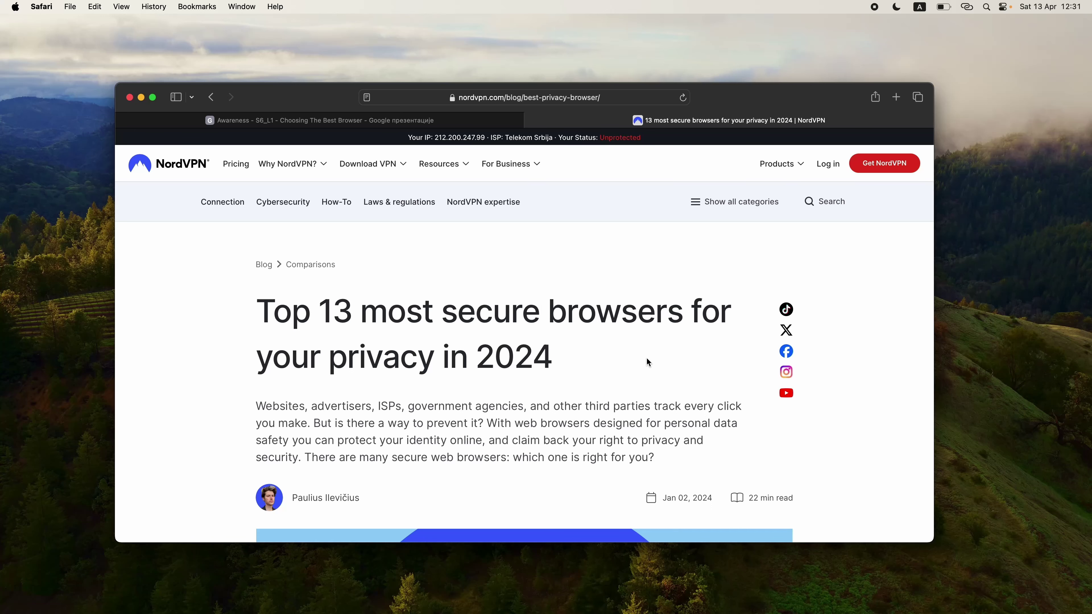
# - Examine the NordVPN article on the most secure browsers, from its contents list through the individual browser ratings
pyautogui.scroll(-10, 647, 358)
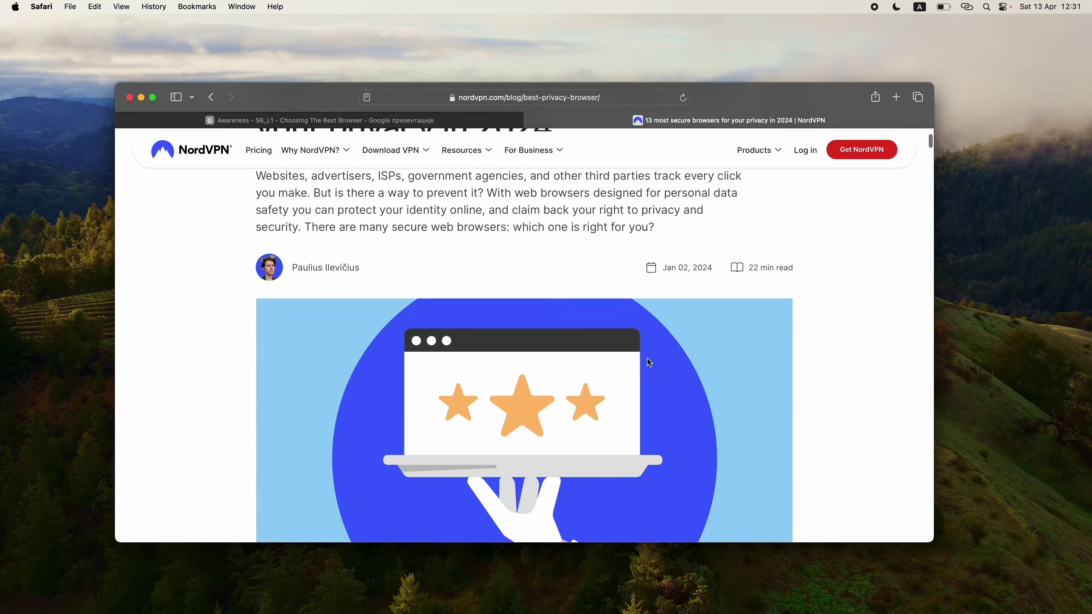
pyautogui.scroll(-3, 646, 358)
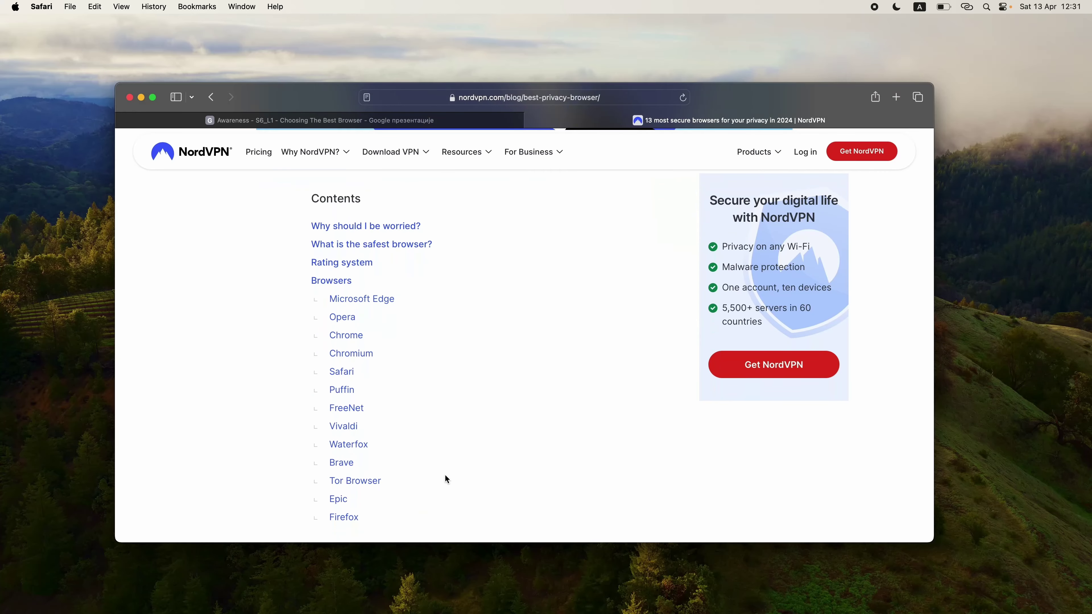
pyautogui.scroll(-2, 479, 457)
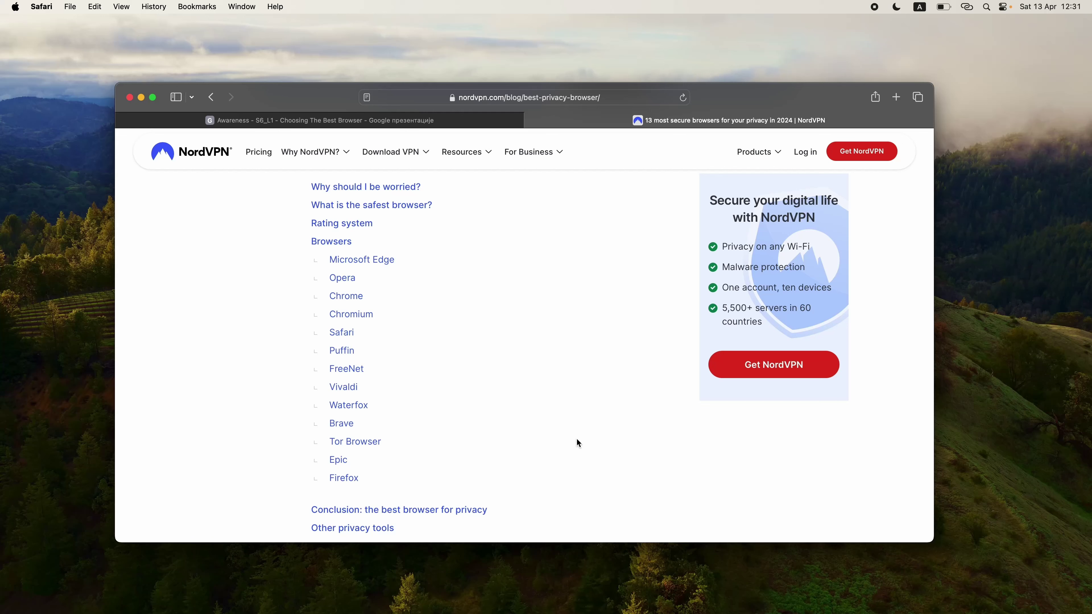
pyautogui.scroll(-15, 576, 439)
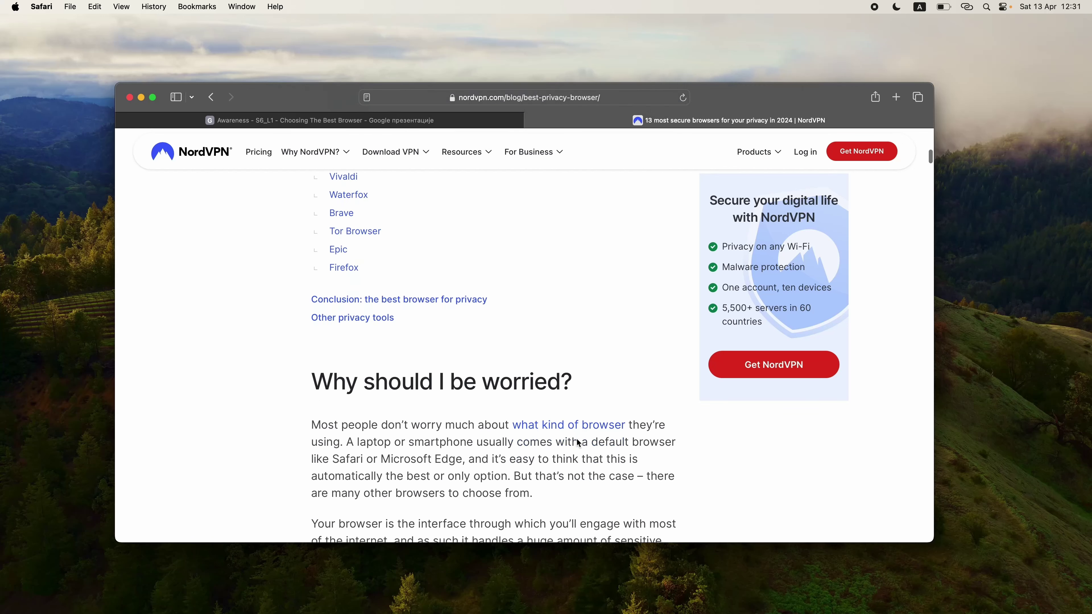
pyautogui.scroll(-12, 578, 443)
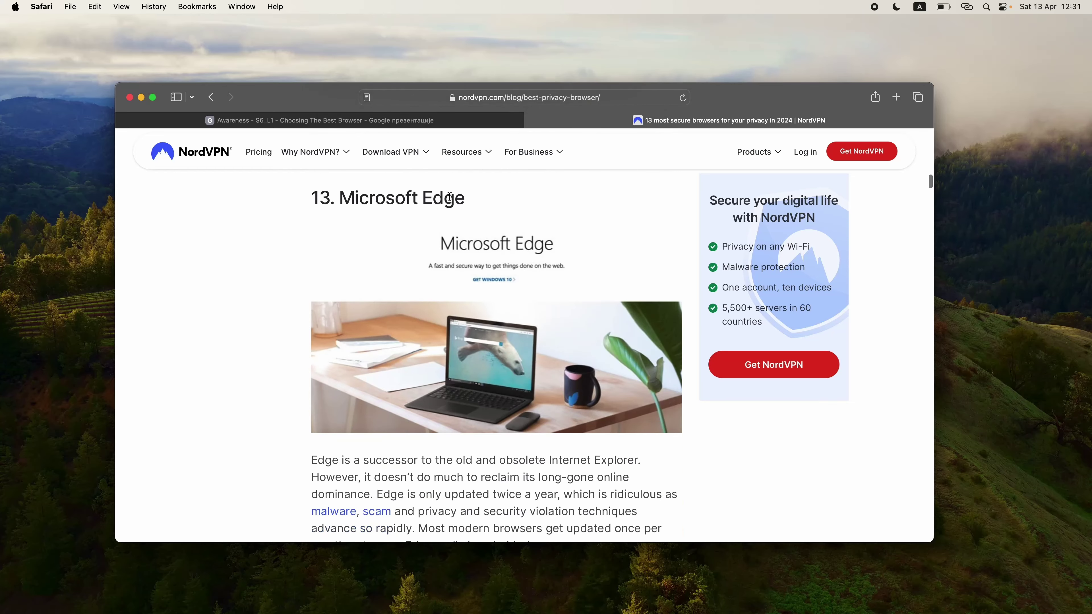
pyautogui.scroll(-10, 526, 316)
pyautogui.scroll(-15, 525, 313)
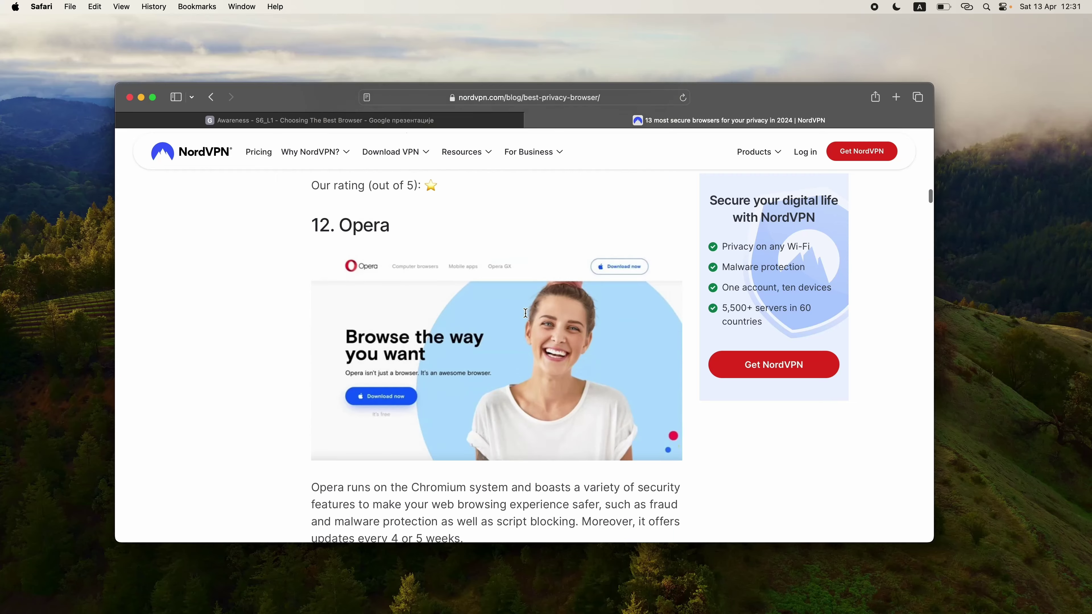
pyautogui.scroll(-15, 525, 313)
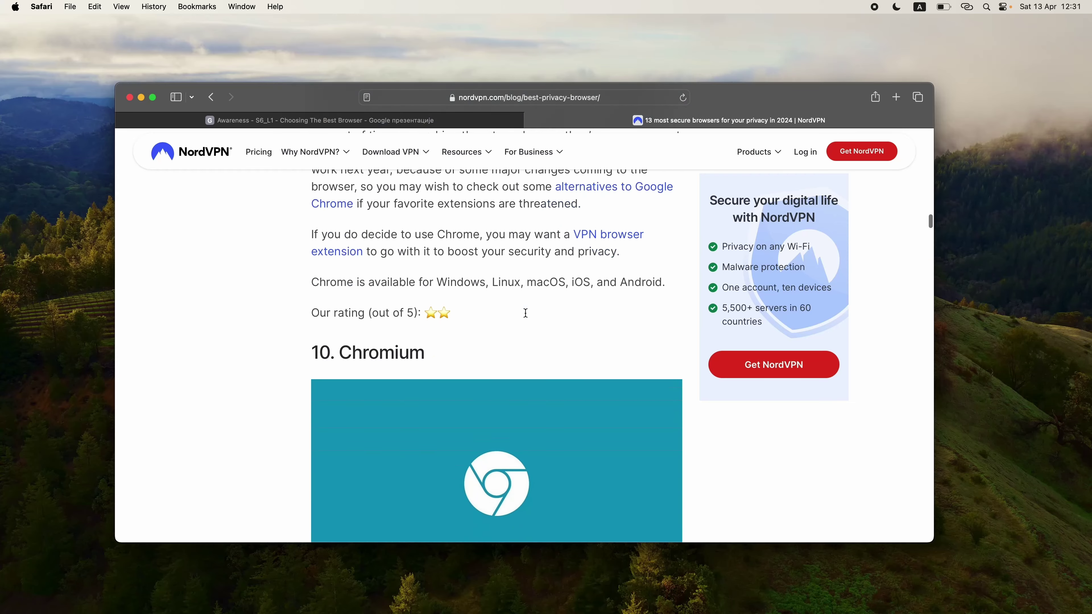
pyautogui.scroll(-7, 525, 313)
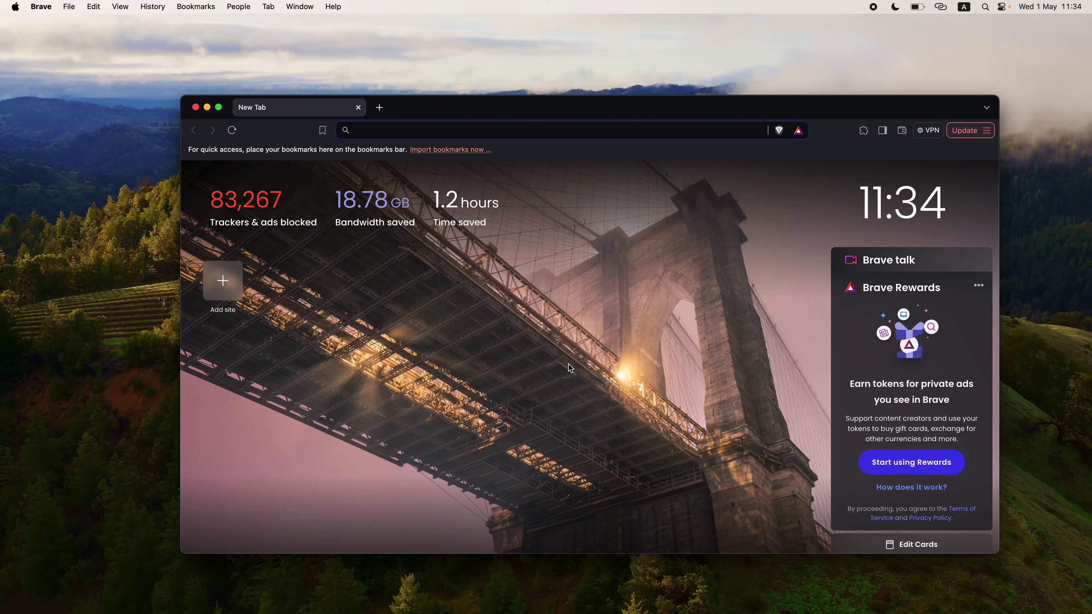
# - Switch to Brave, open its settings and review the default Shields options for blocking trackers and ads
pyautogui.click(967, 131)
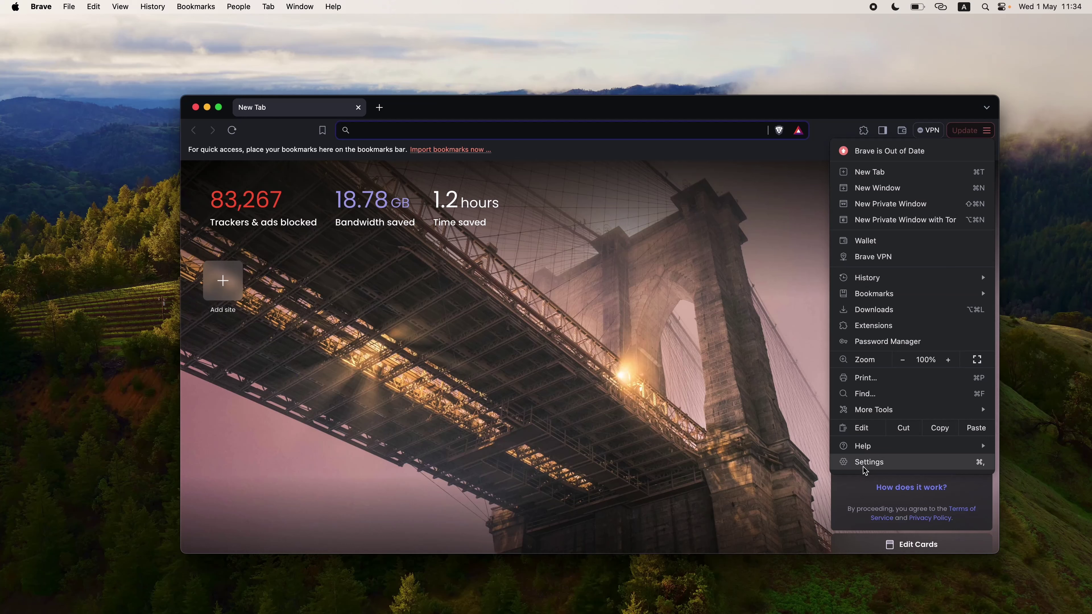
pyautogui.click(873, 463)
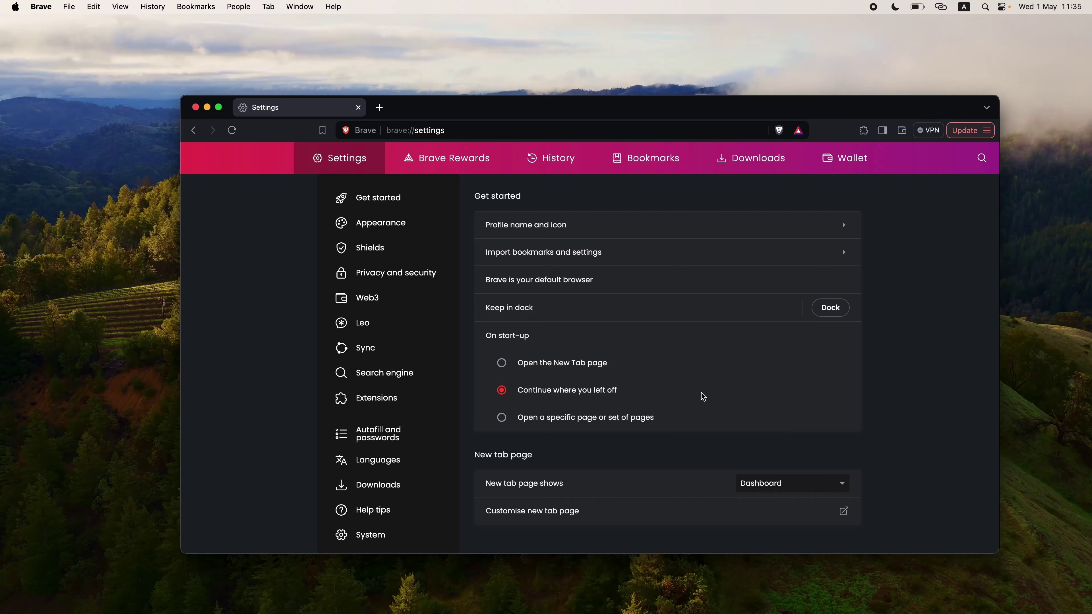
pyautogui.click(363, 255)
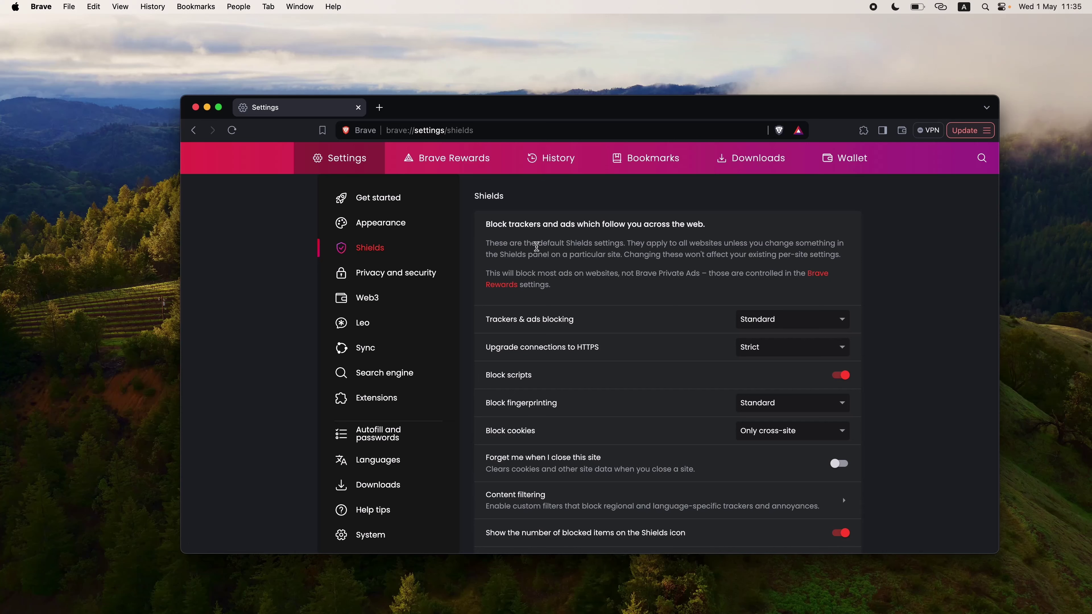
pyautogui.scroll(-5, 562, 316)
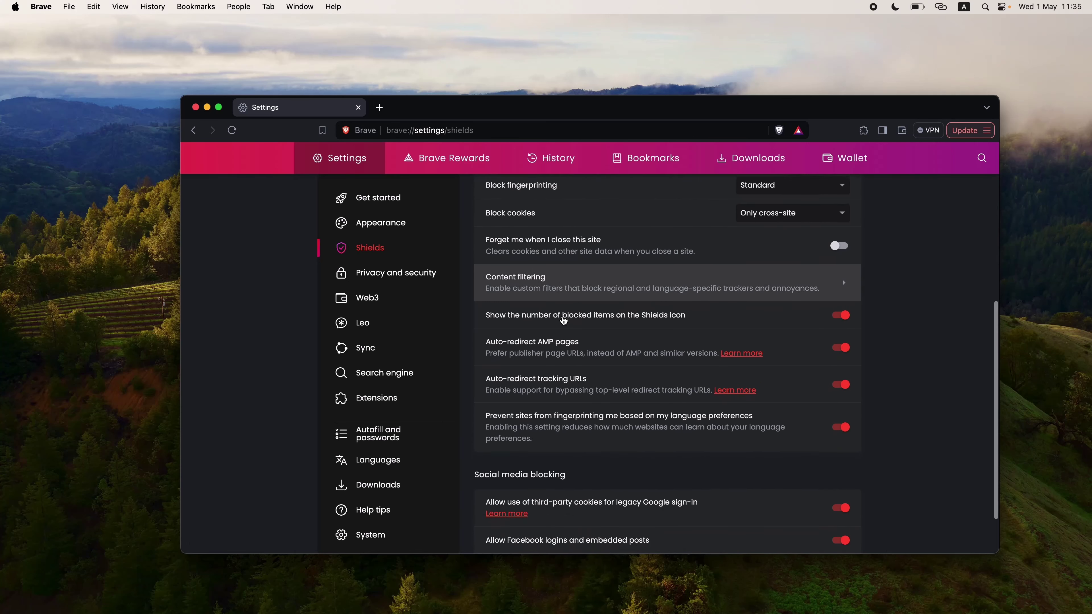
pyautogui.scroll(5, 564, 320)
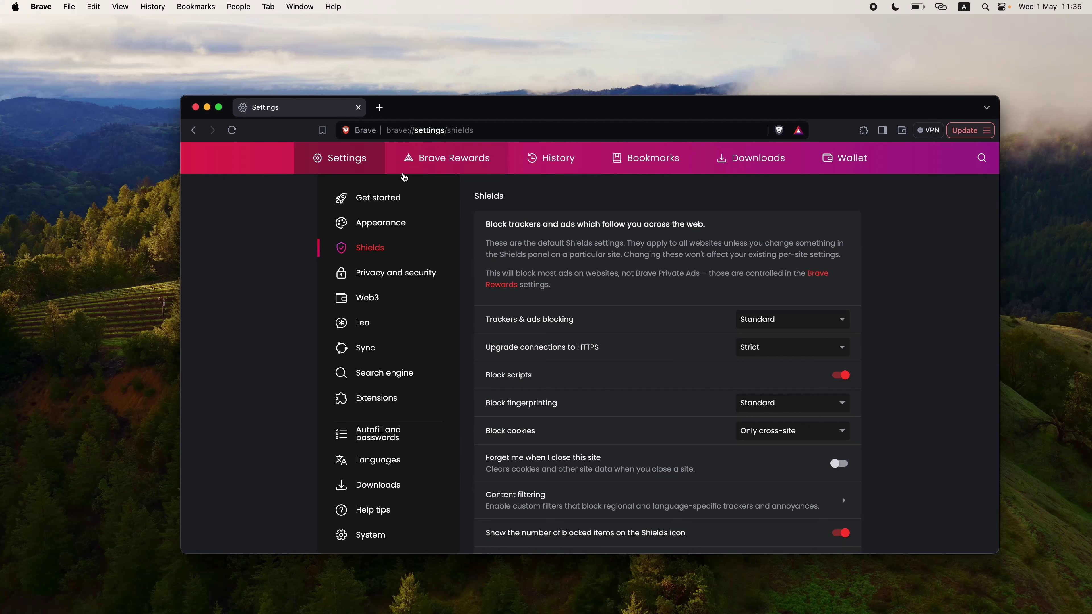
# - Open twitter.com in a new tab and turn off script blocking for that site in its Shields controls
pyautogui.click(378, 107)
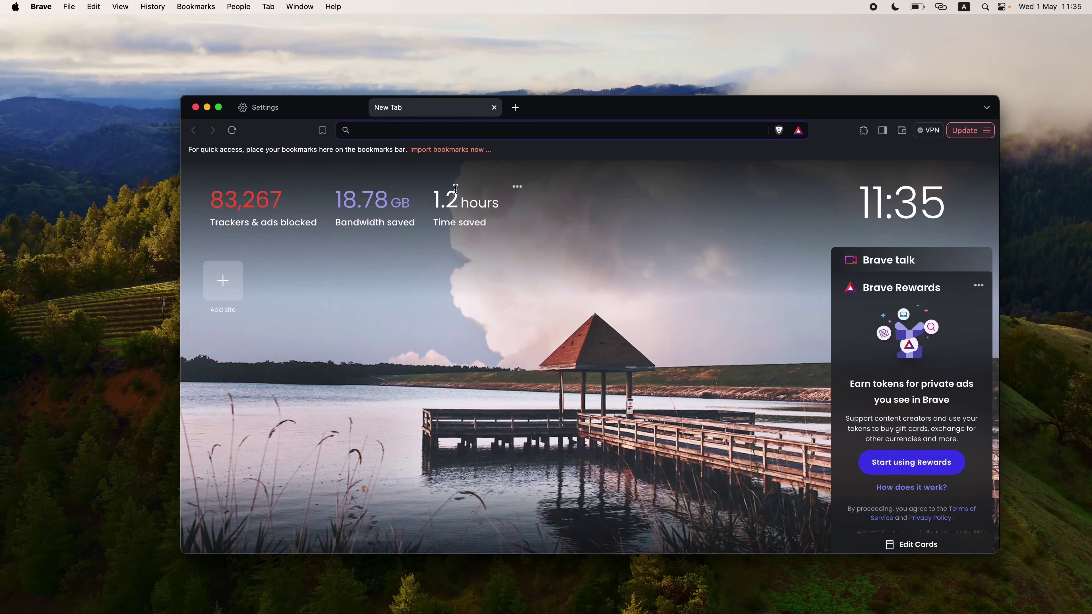
pyautogui.write('twitter.co')
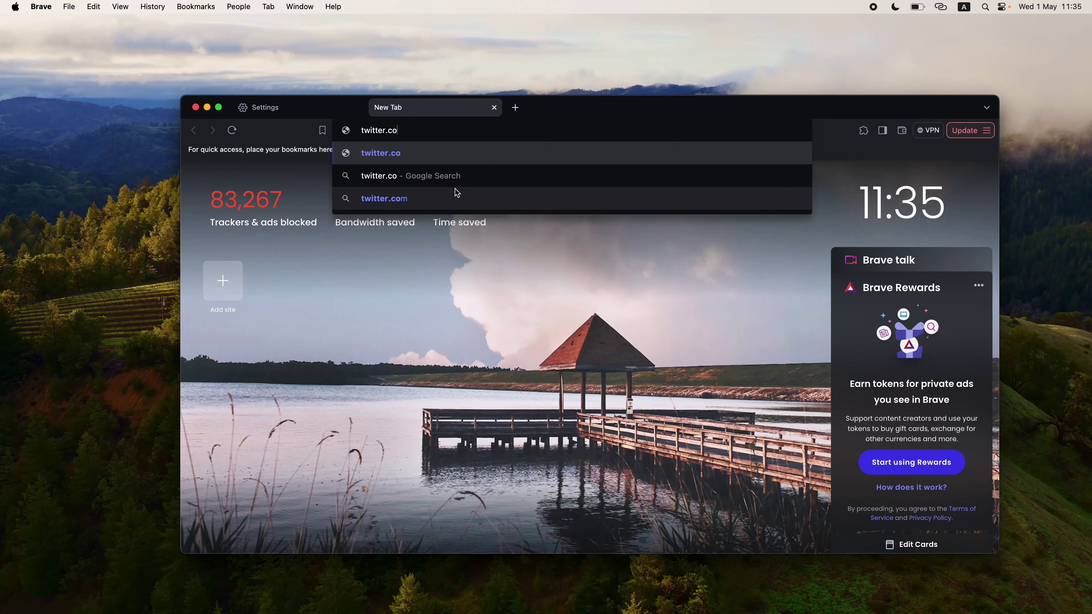
pyautogui.click(456, 193)
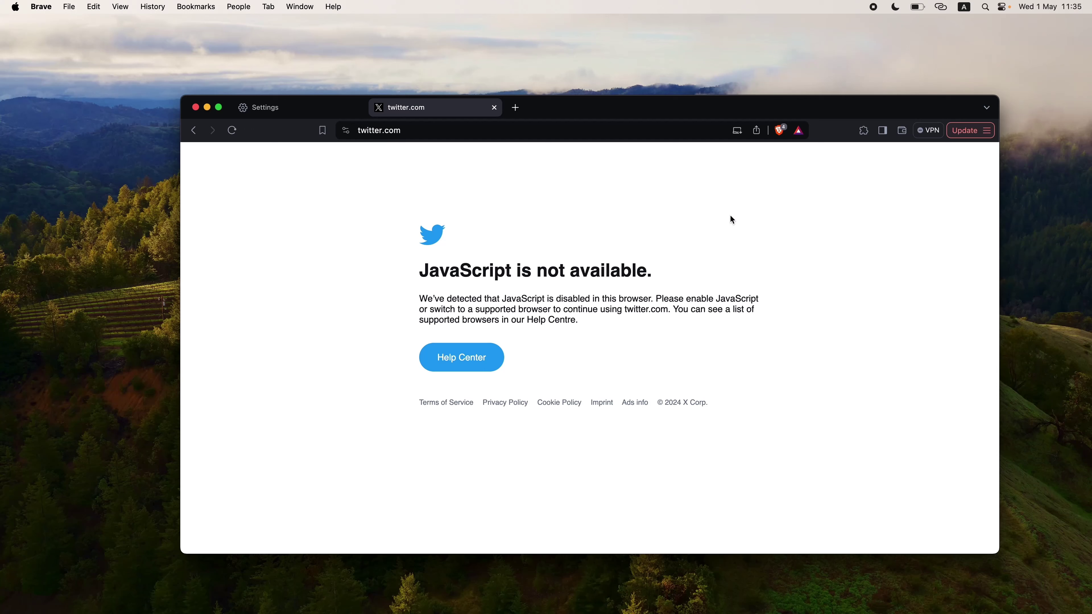
pyautogui.click(779, 135)
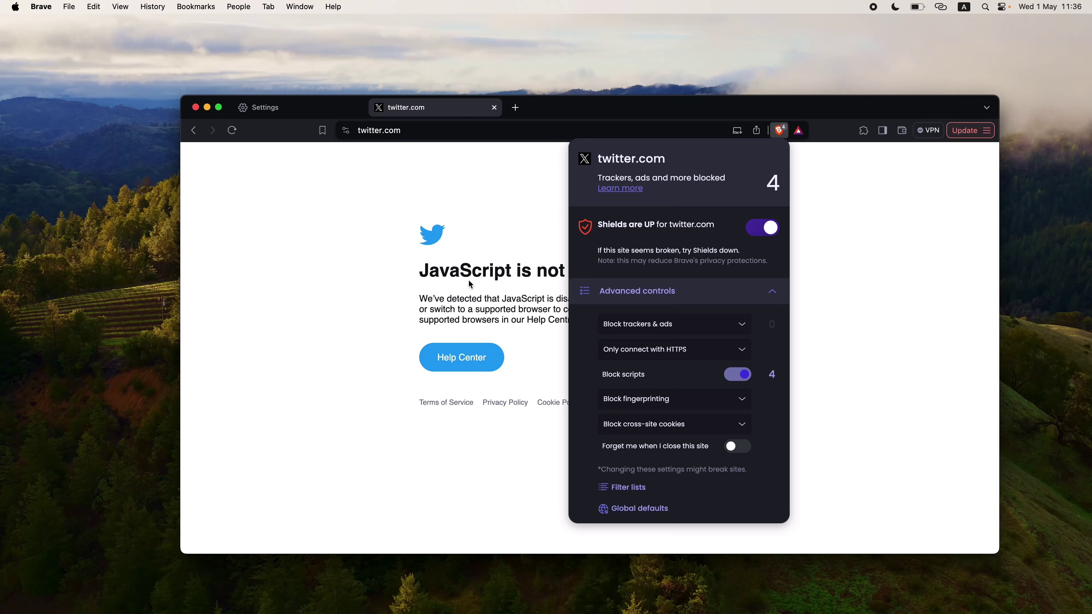
pyautogui.click(740, 378)
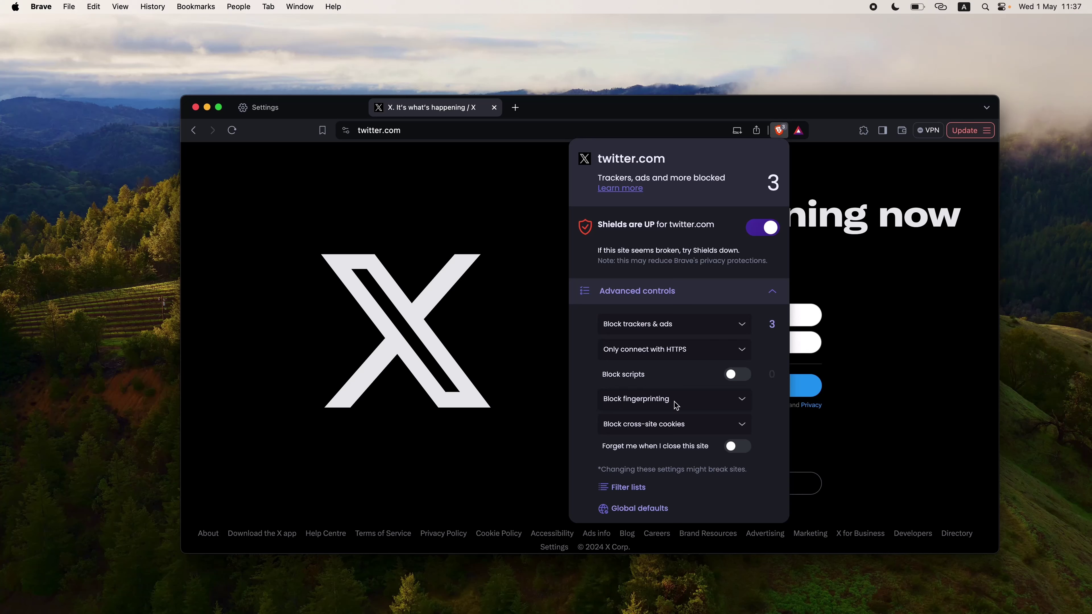
# - Review the fingerprinting and cookie blocking choices for twitter.com, keeping Block fingerprinting and Block cross-site cookies
pyautogui.click(740, 403)
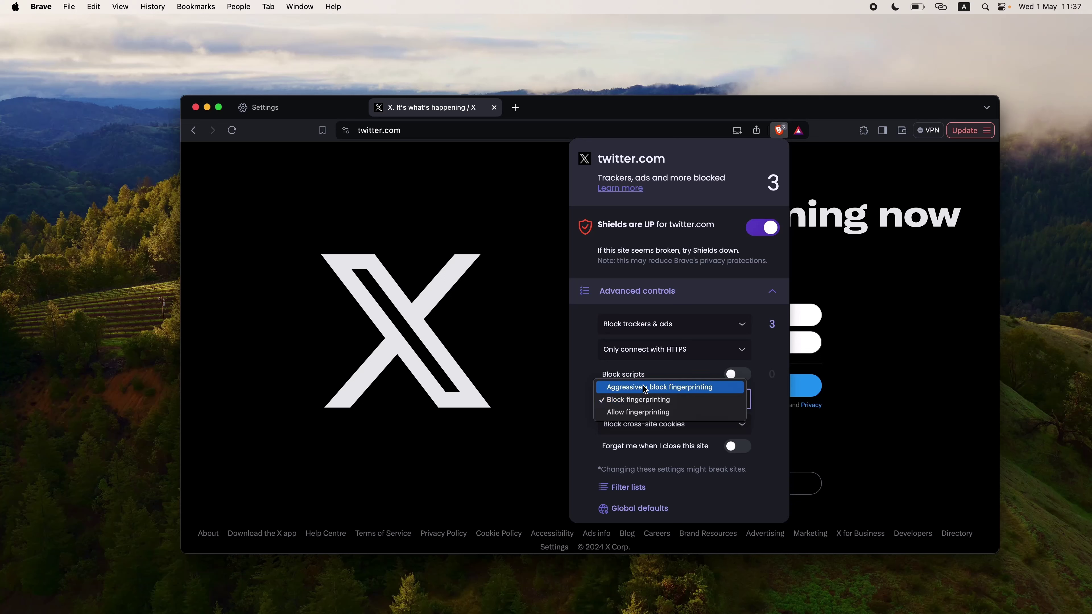
pyautogui.click(775, 412)
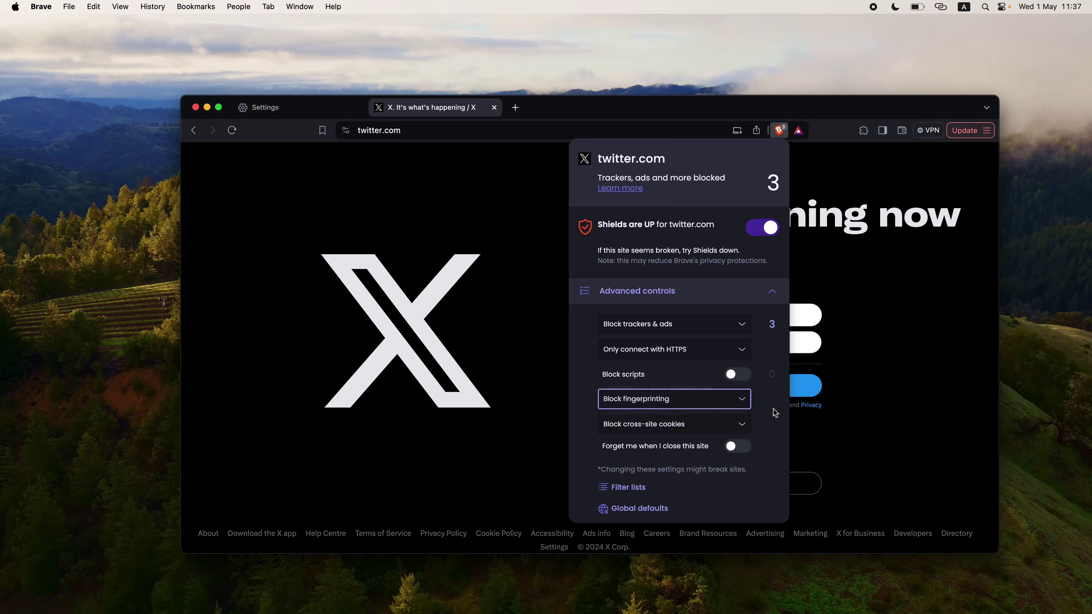
pyautogui.click(739, 423)
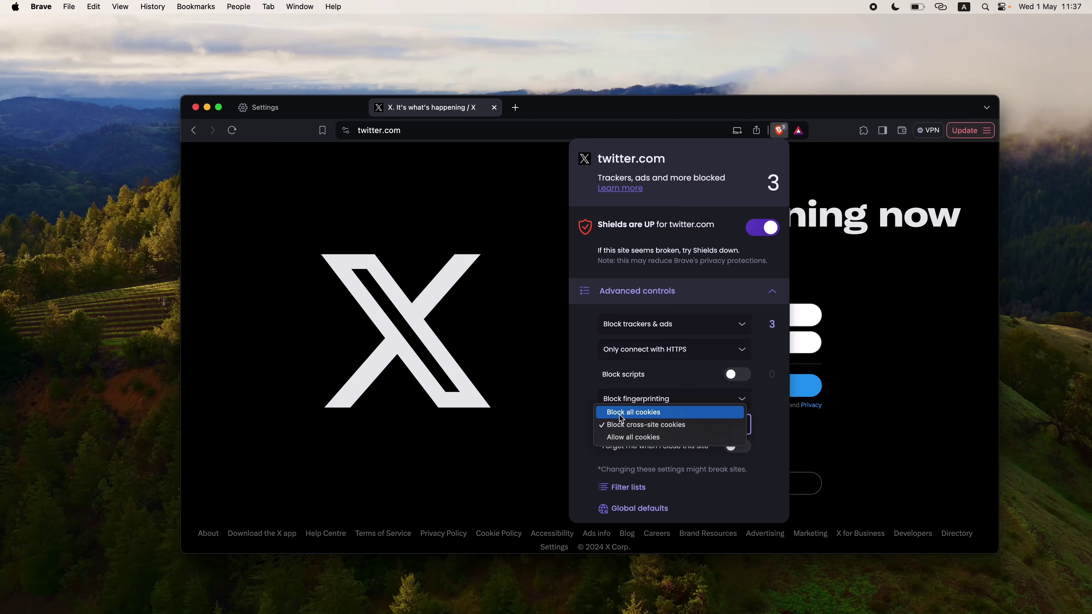
pyautogui.click(672, 425)
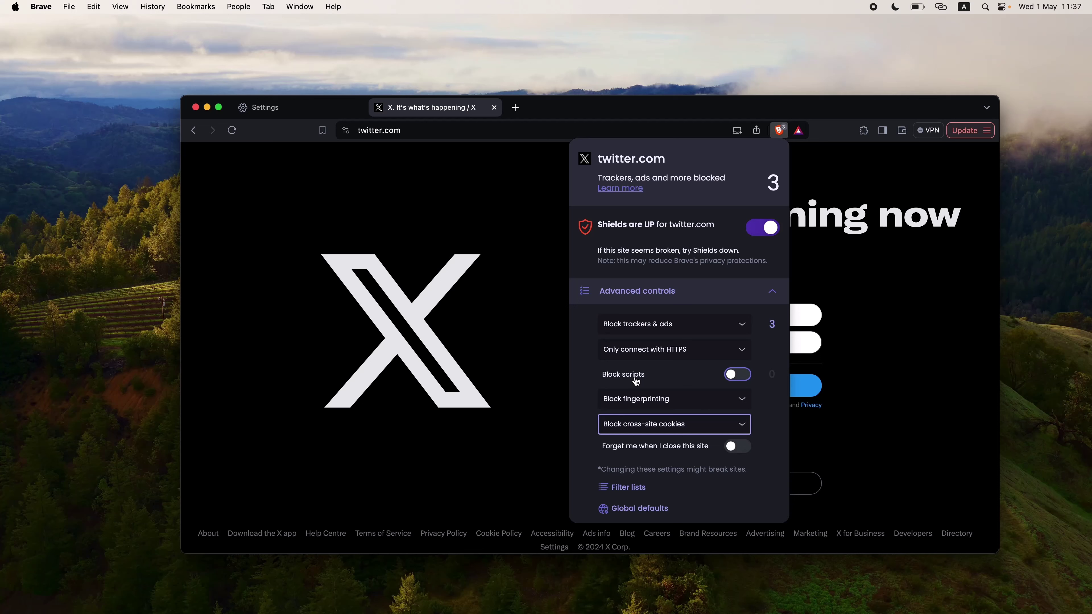
# - Return to the global Shields settings and review the trackers and ads blocking levels, keeping Standard
pyautogui.click(275, 108)
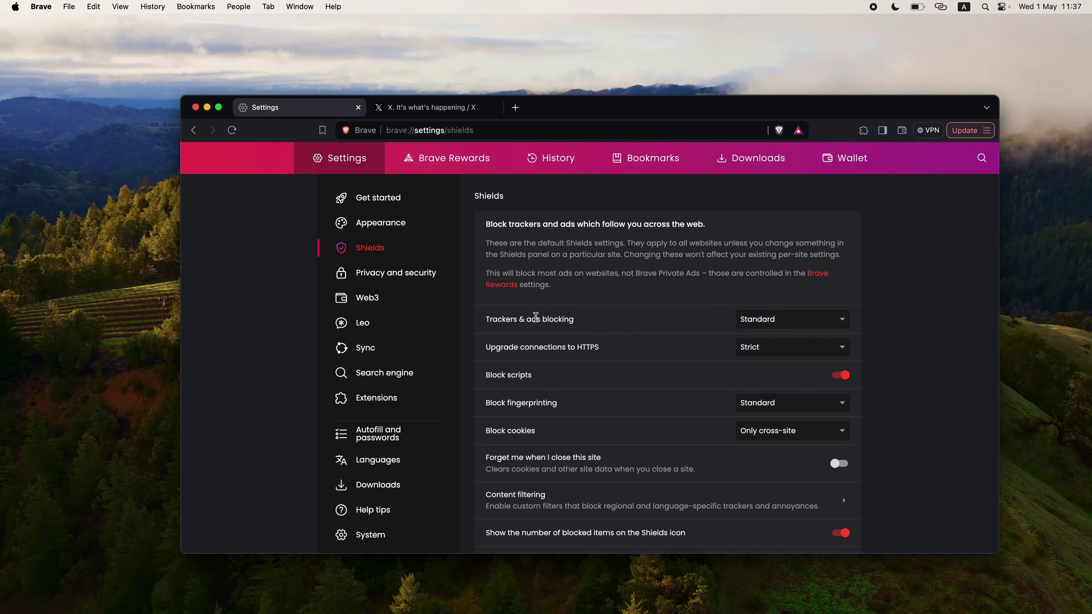
pyautogui.click(830, 320)
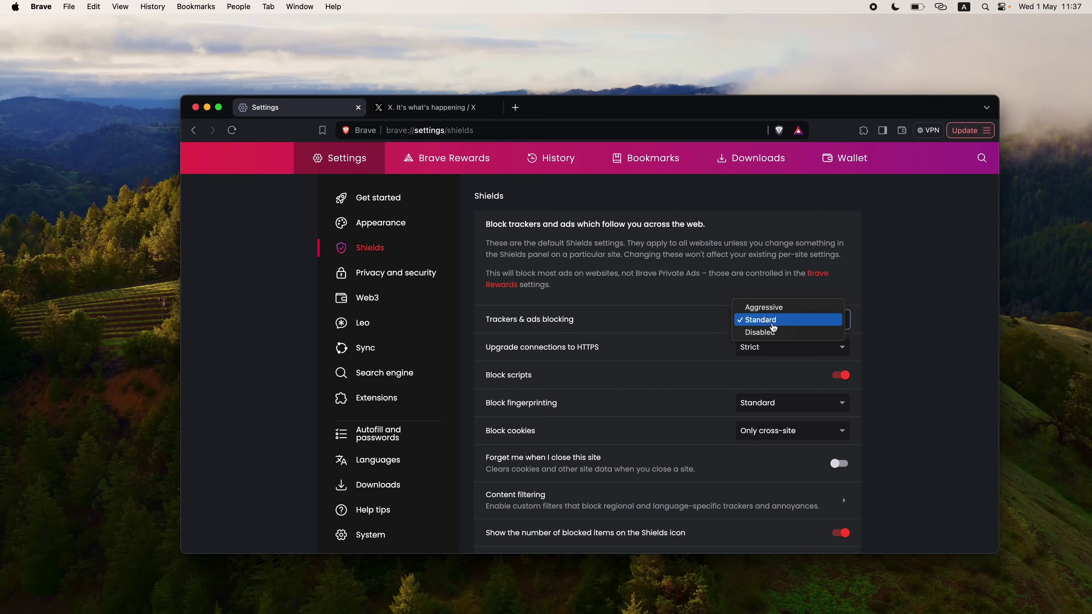
pyautogui.click(660, 331)
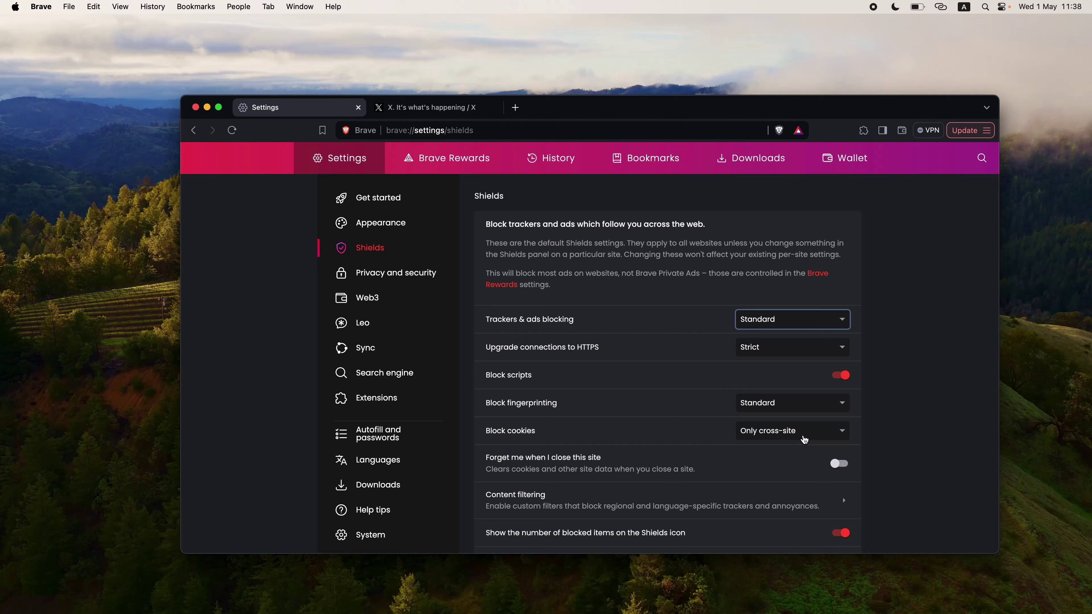
# - Review the privacy and security settings, including the third-party cookies page with its Do Not Track and custom site options
pyautogui.click(368, 280)
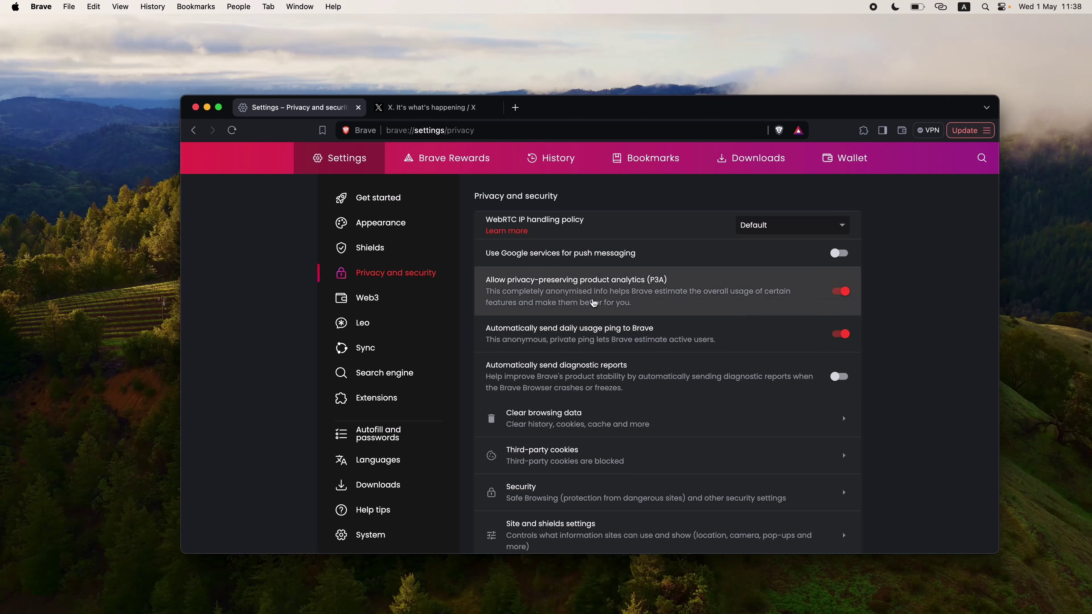
pyautogui.scroll(-3, 714, 342)
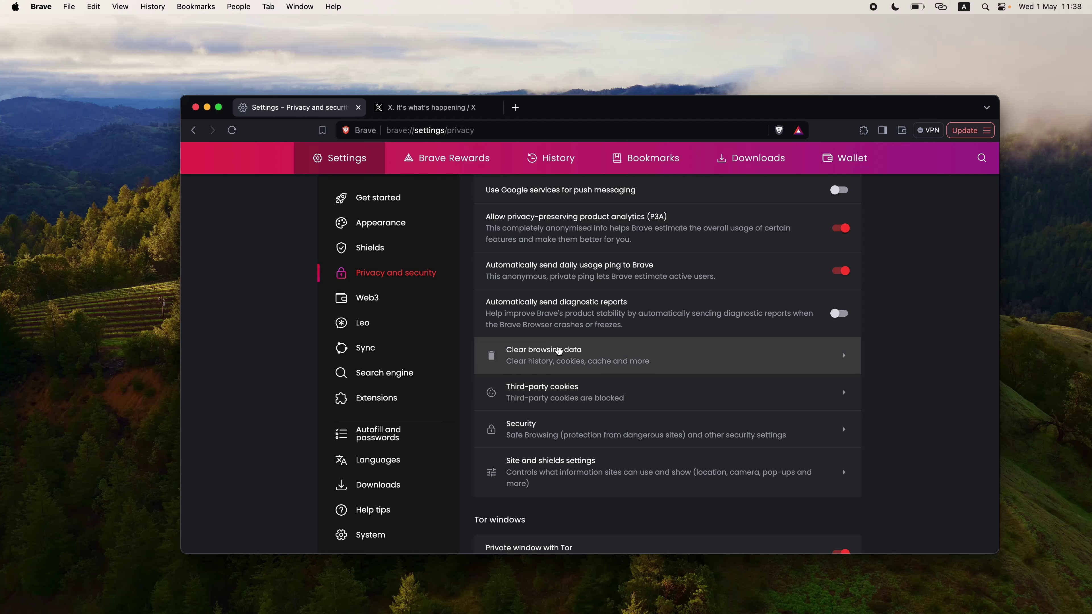
pyautogui.click(567, 402)
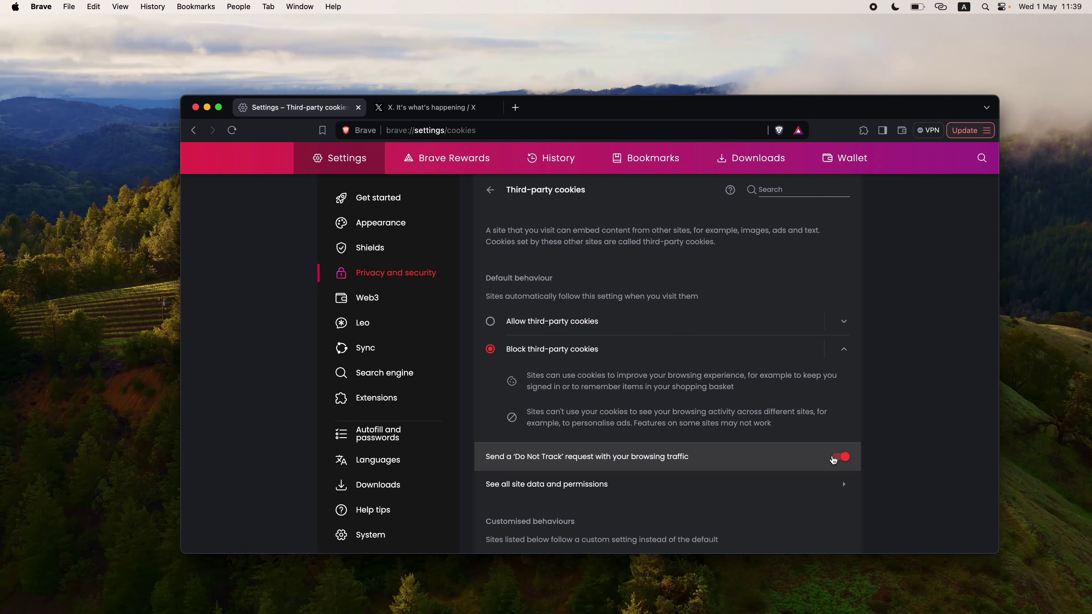
pyautogui.scroll(-3, 833, 459)
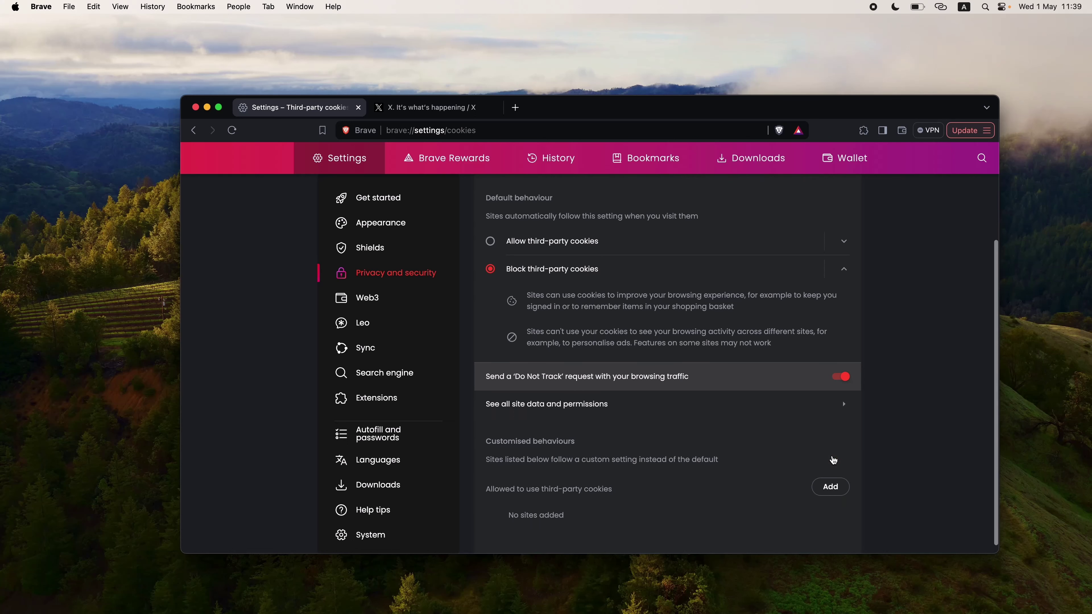
pyautogui.scroll(3, 833, 460)
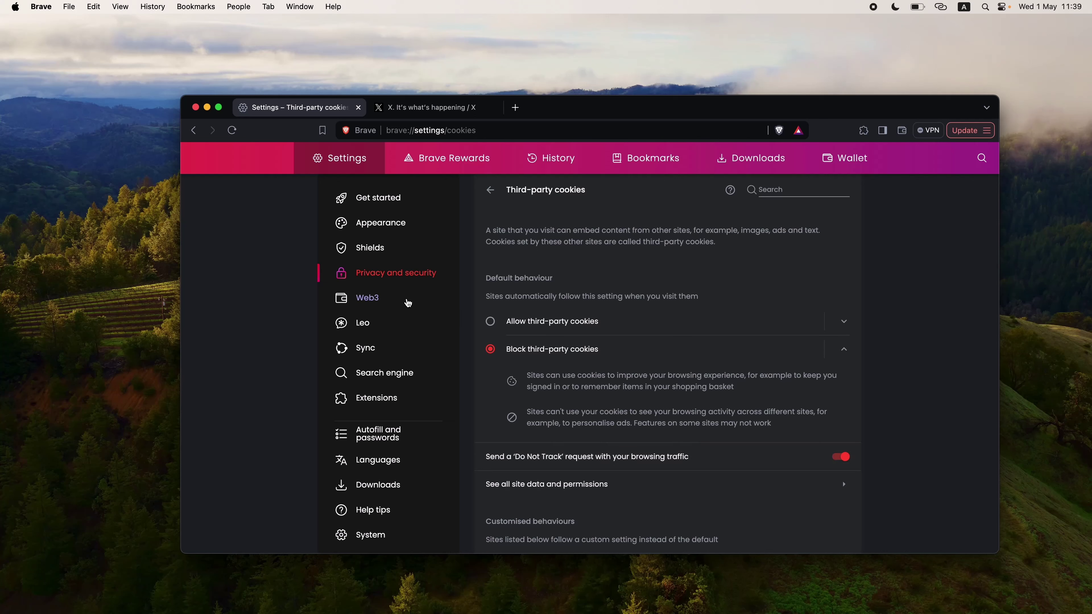
# - Review the extension settings and the list of installed extensions, then return to the extension settings
pyautogui.click(375, 396)
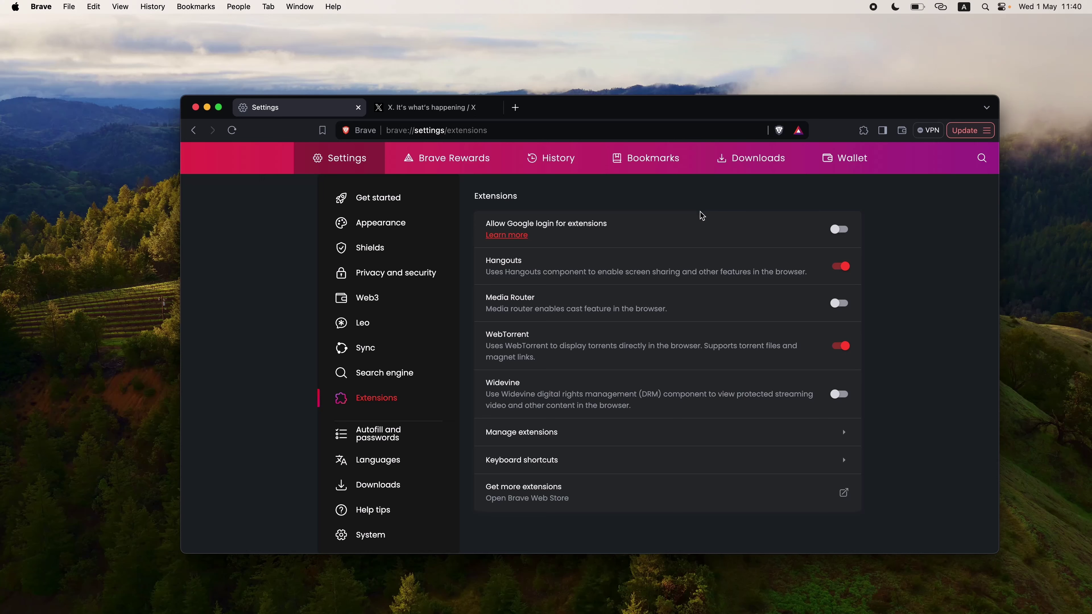
pyautogui.click(546, 442)
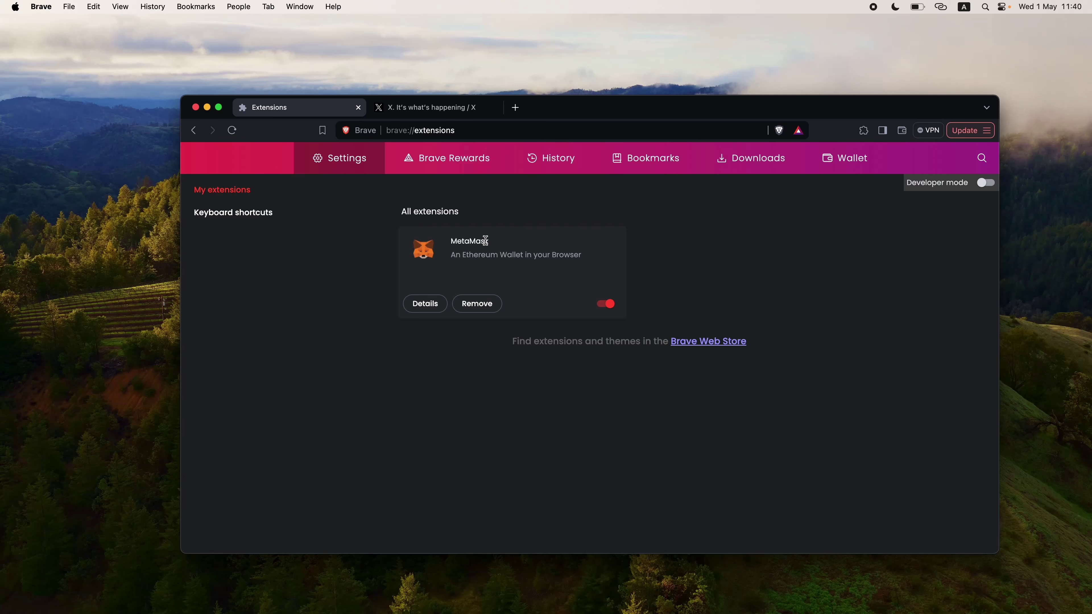
pyautogui.click(194, 131)
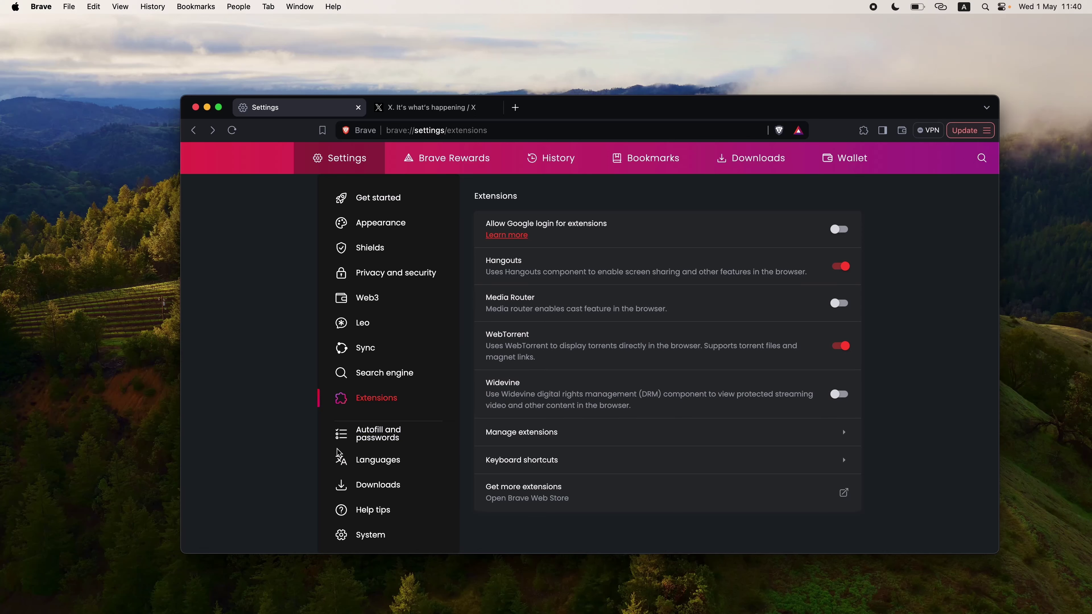
# - Open the About Brave page to check the browser's version and update status
pyautogui.scroll(-3, 422, 455)
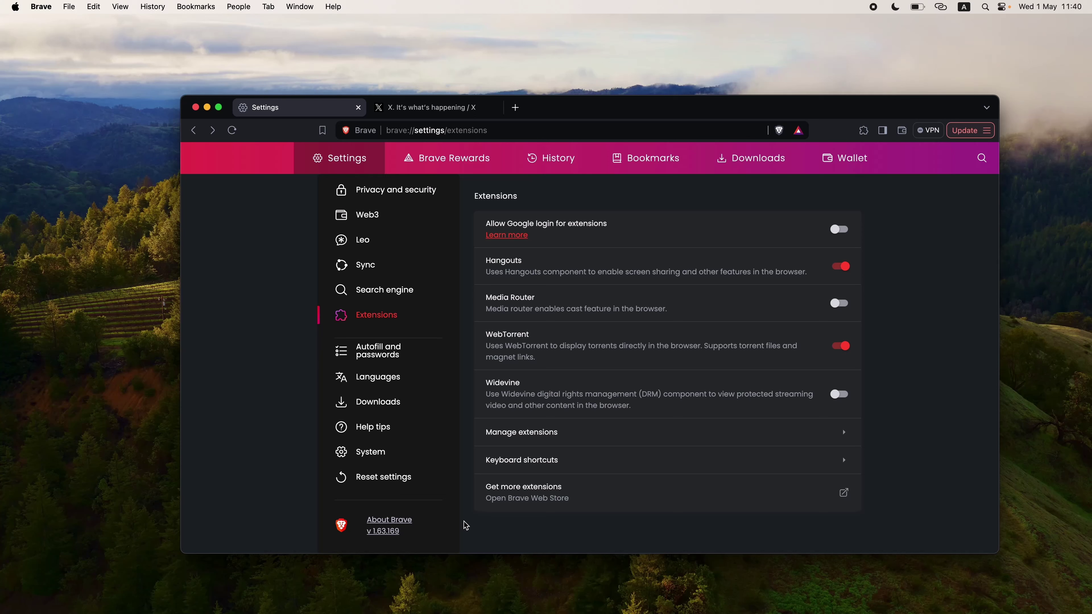
pyautogui.click(391, 524)
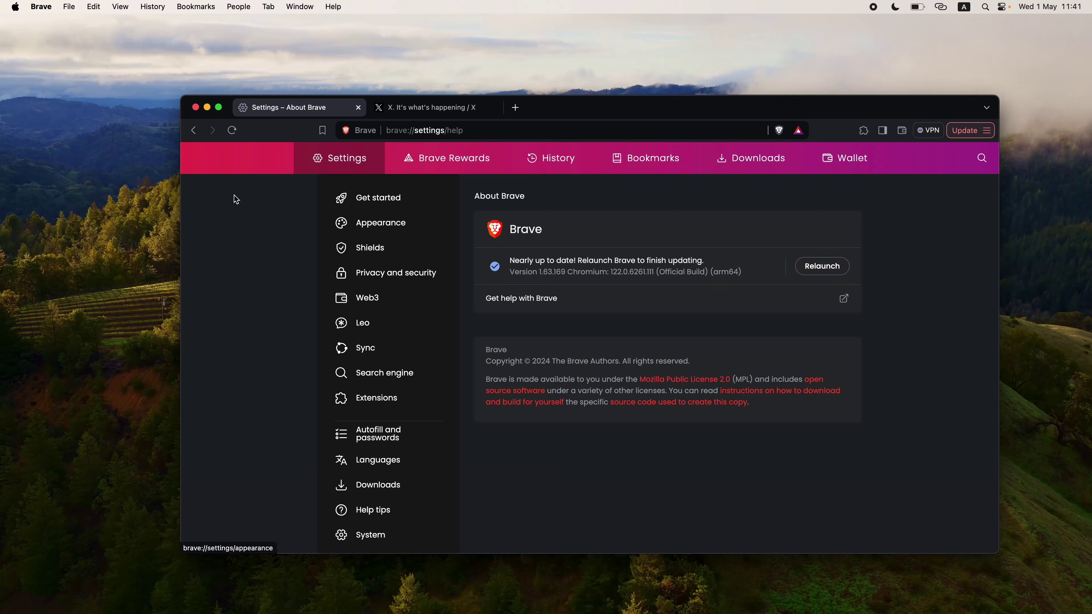
# - Quit Brave, switch to Safari and turn off opening "safe" files after downloading in its General settings
pyautogui.click(196, 108)
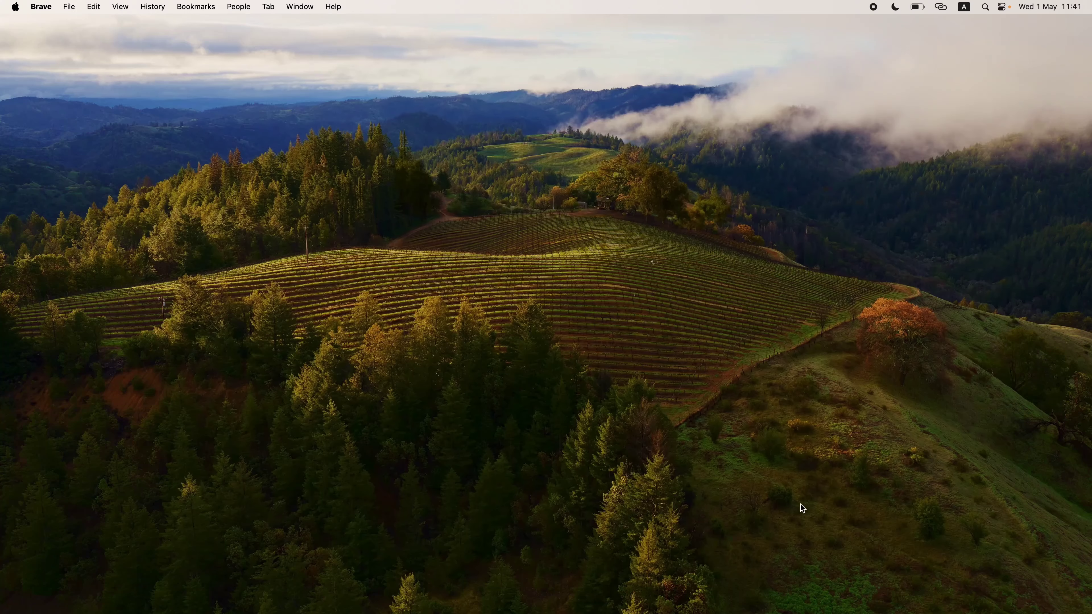
pyautogui.press('super+q')
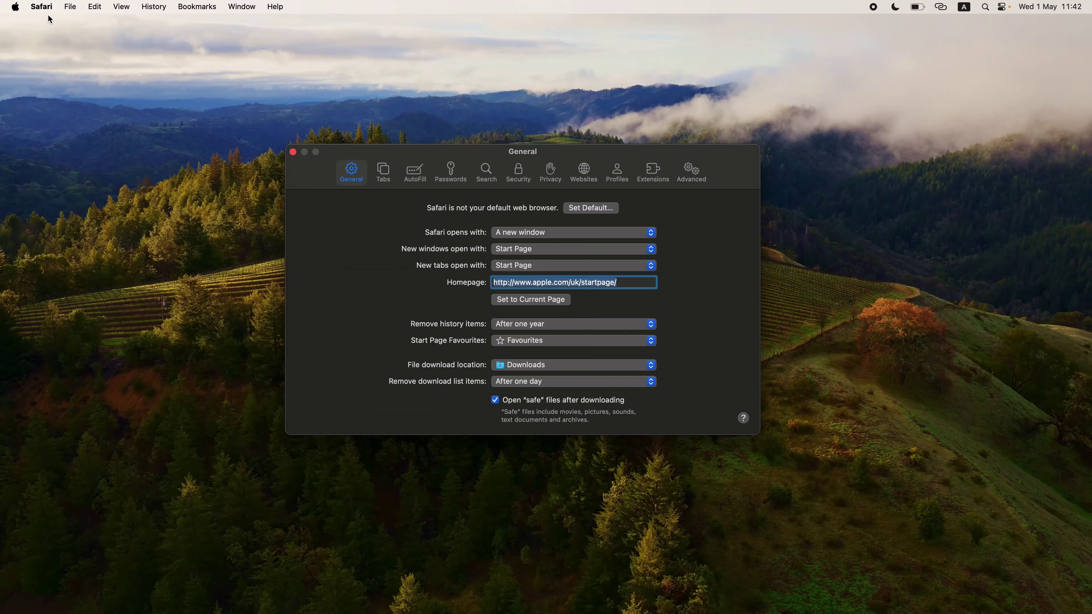
pyautogui.click(42, 12)
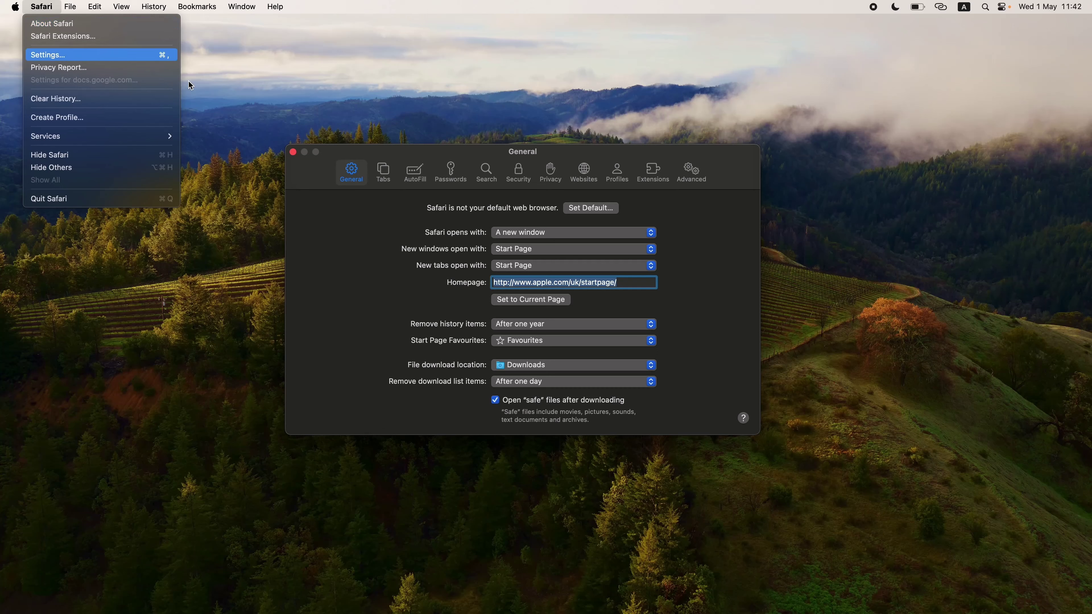
pyautogui.click(333, 283)
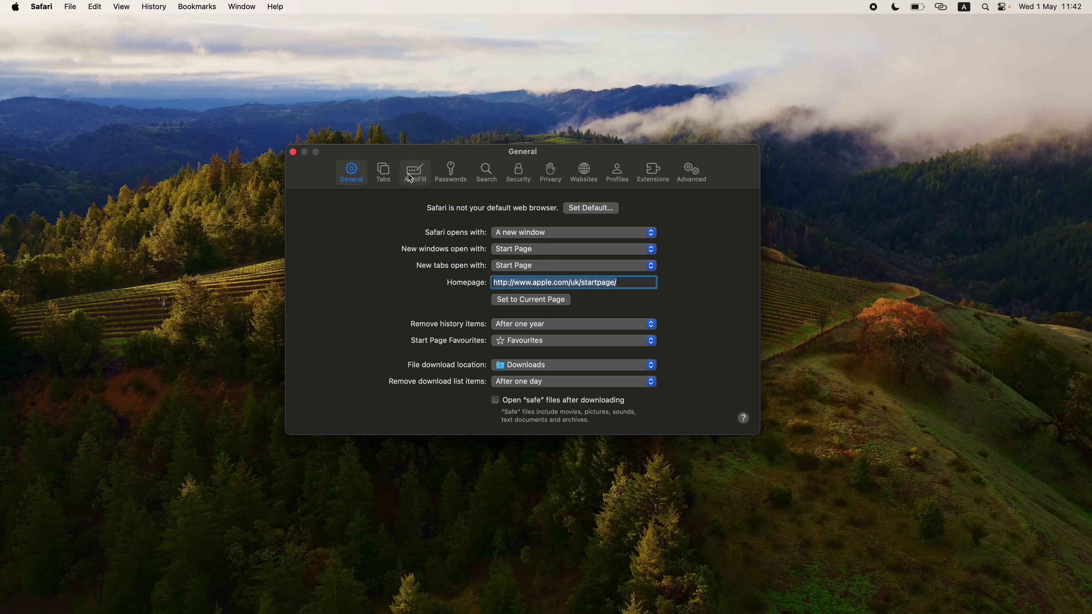
# - Check the Passwords settings, then review the Search settings, including the available search engines and the option to use the same engine in Private Browsing
pyautogui.click(444, 179)
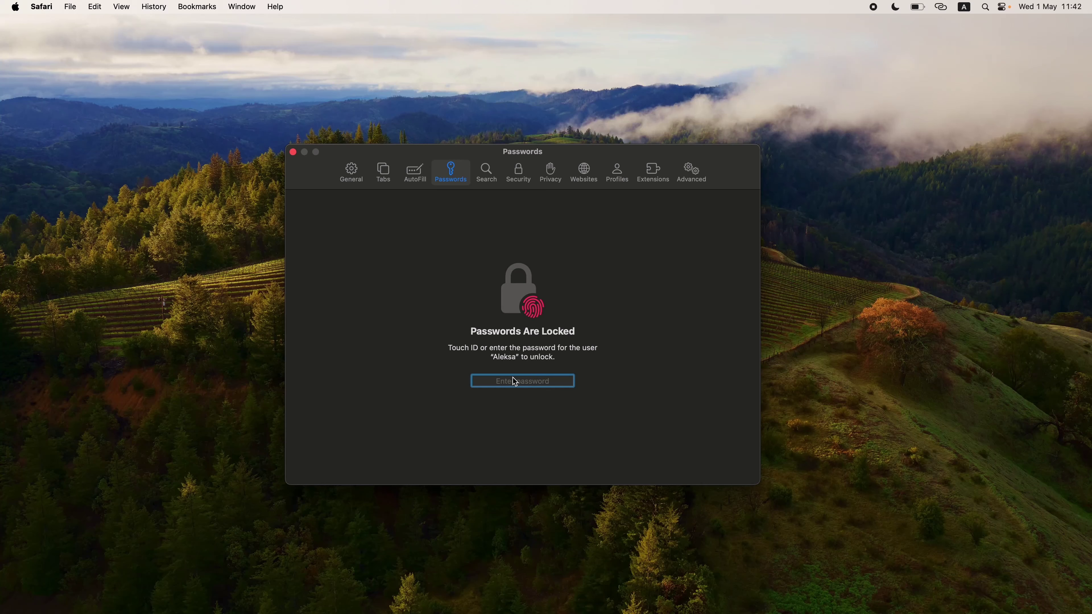
pyautogui.click(490, 177)
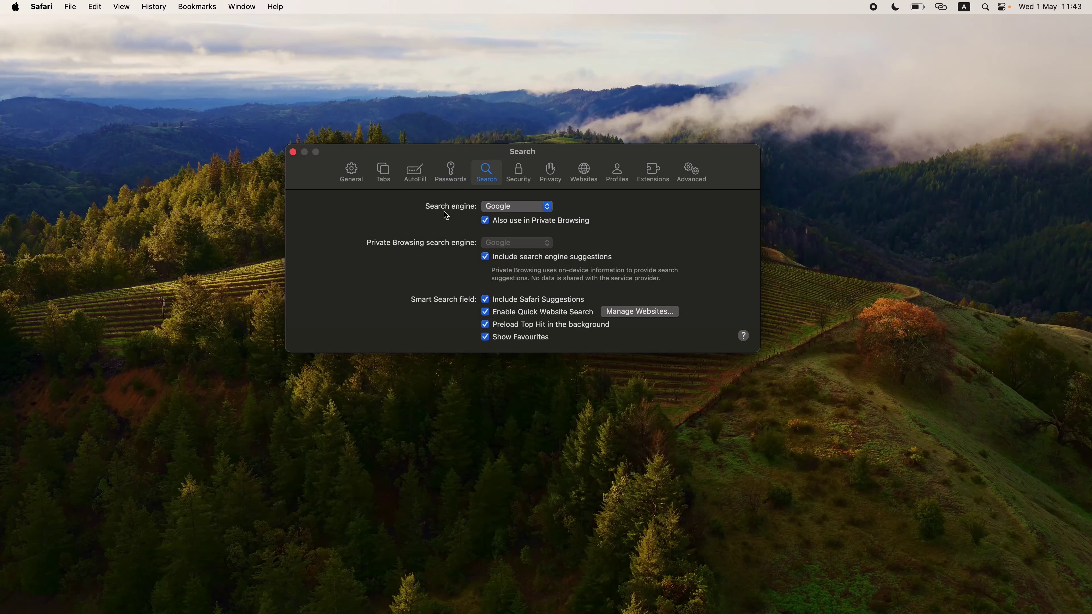
pyautogui.click(533, 211)
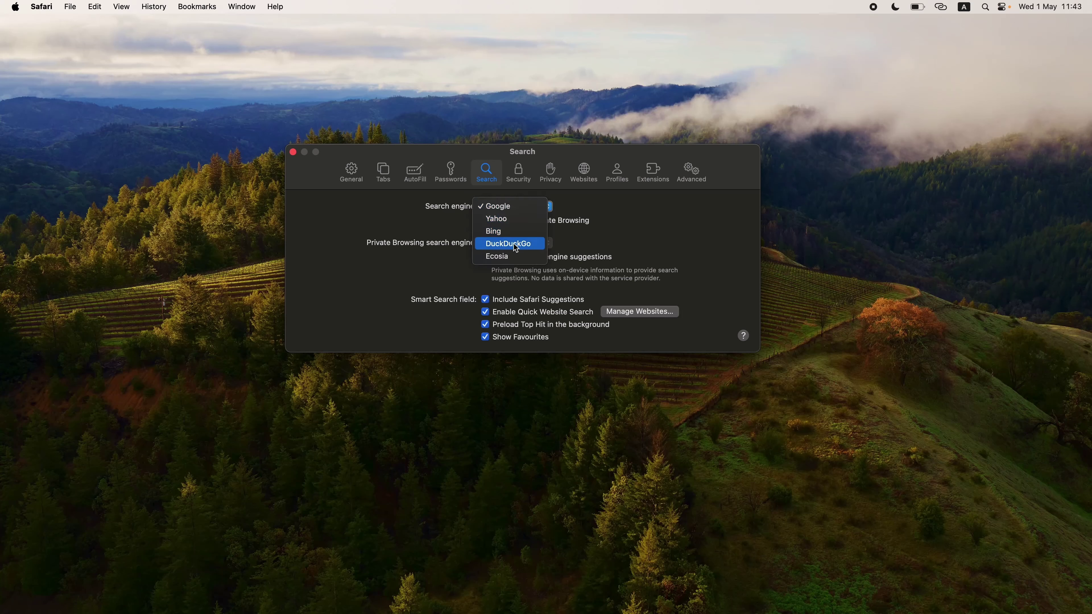
pyautogui.click(615, 236)
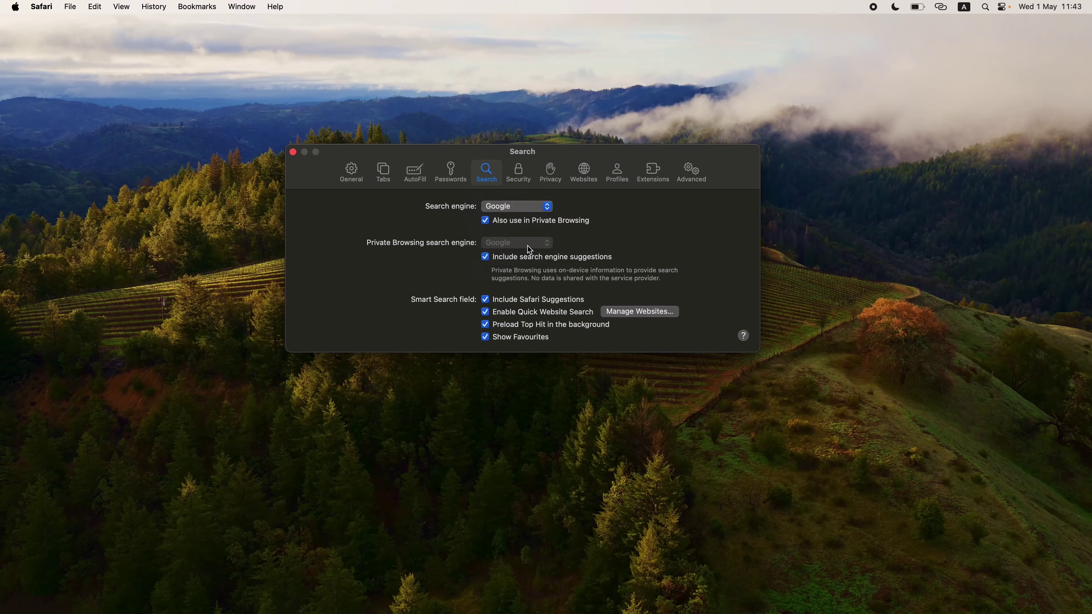
pyautogui.click(487, 221)
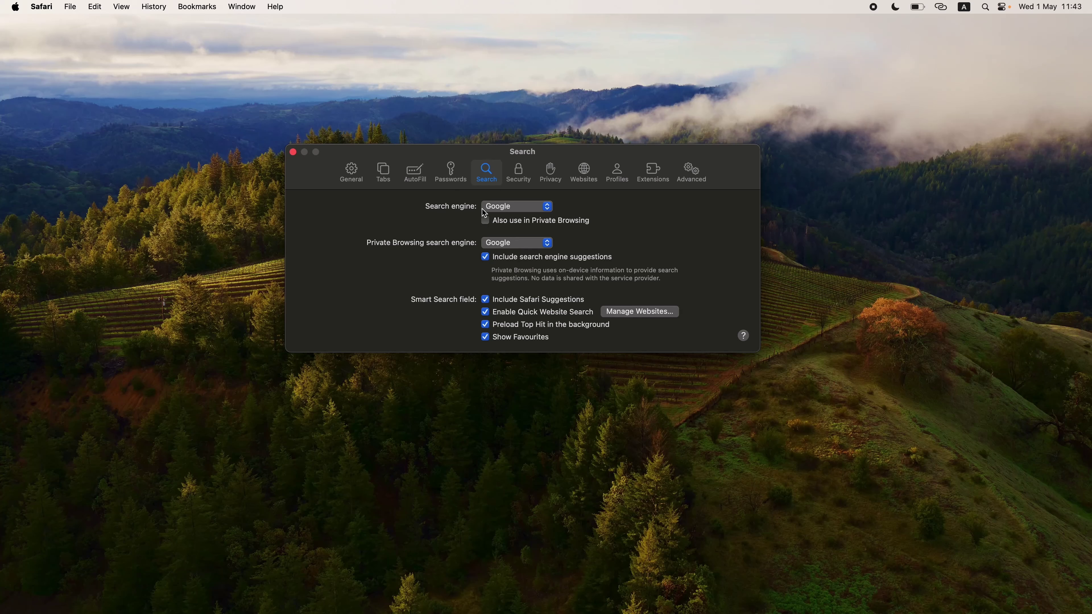
pyautogui.click(486, 223)
# - Review the Security and Privacy settings, the advanced tracking and cookie options, and the list of installed extensions
pyautogui.click(520, 173)
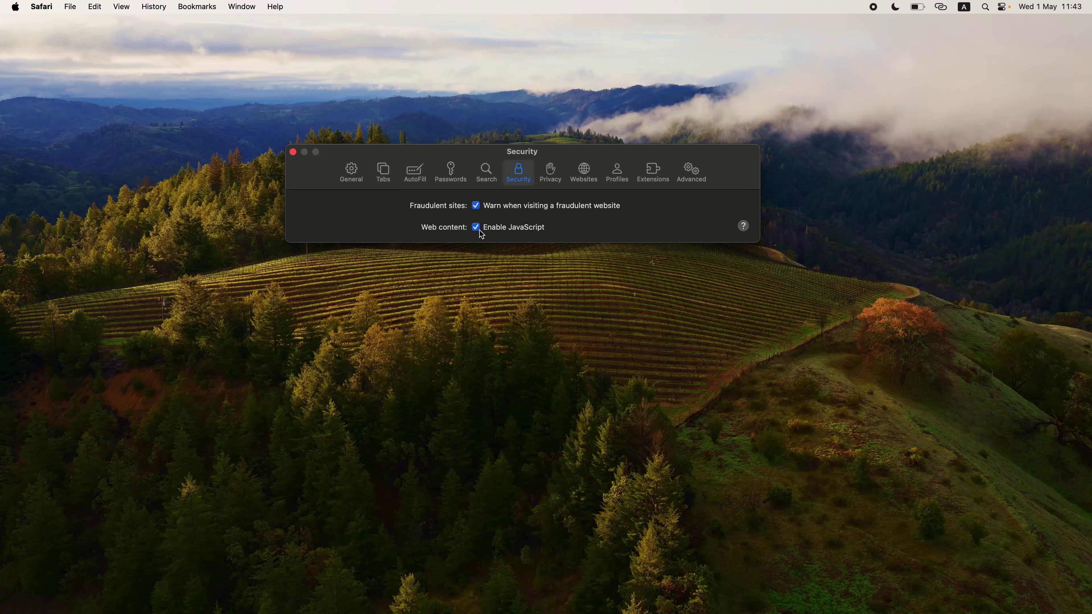
pyautogui.click(549, 173)
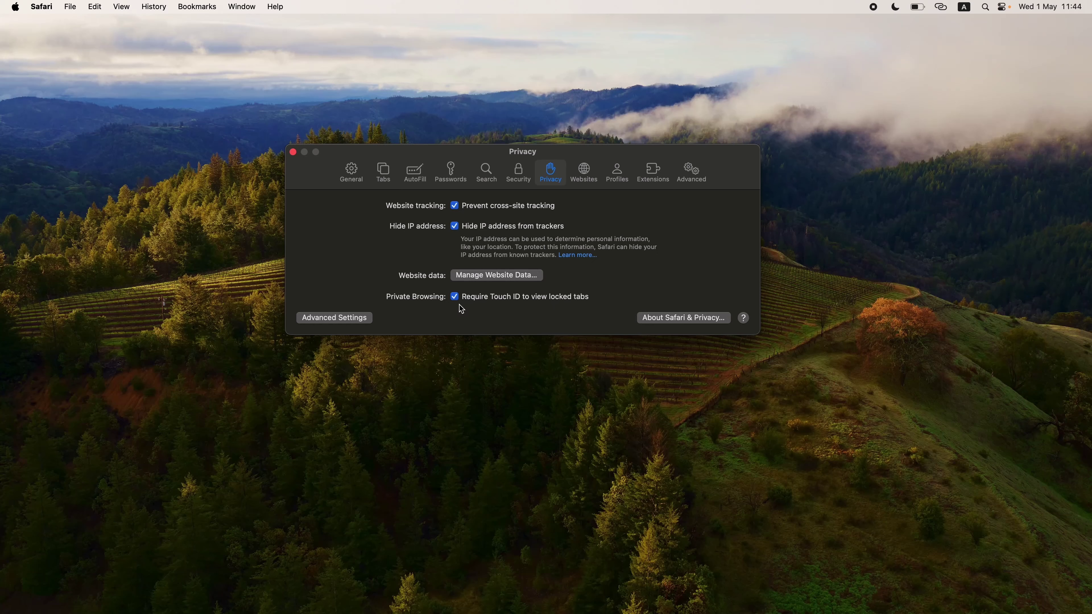
pyautogui.click(344, 319)
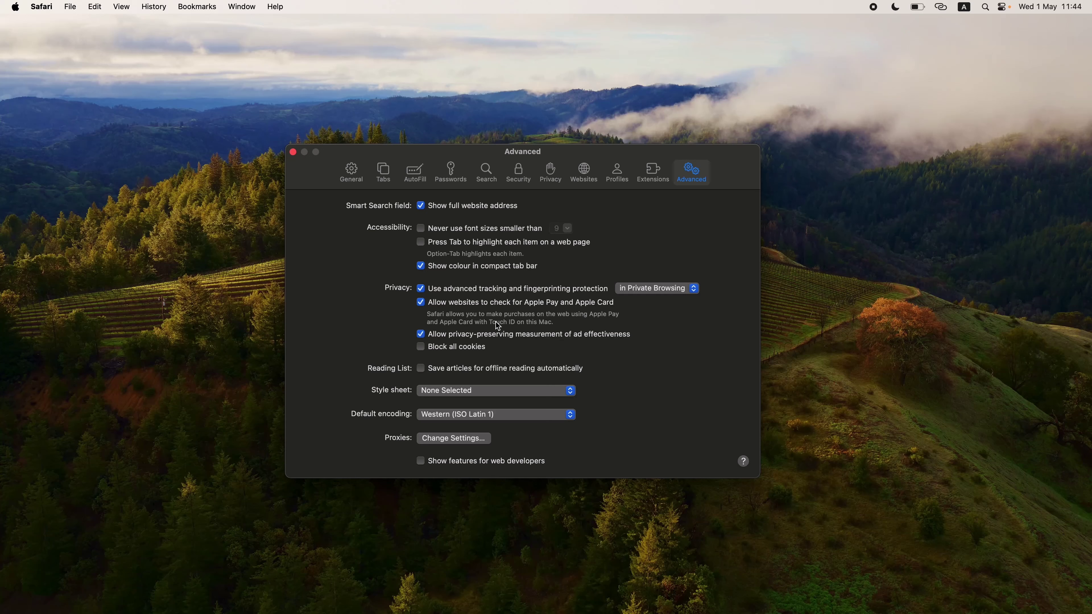
pyautogui.click(649, 180)
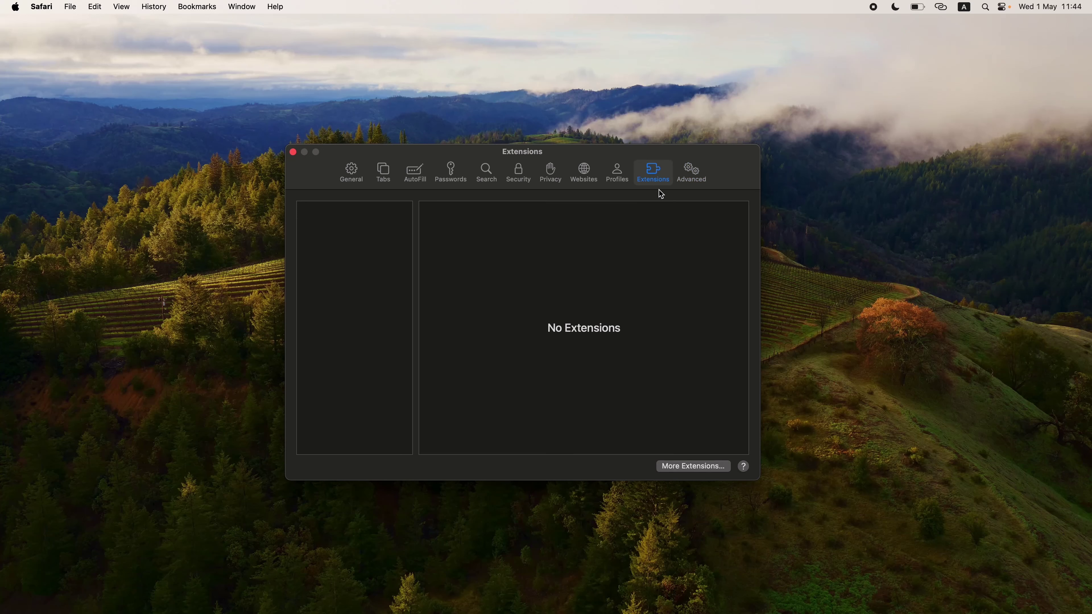